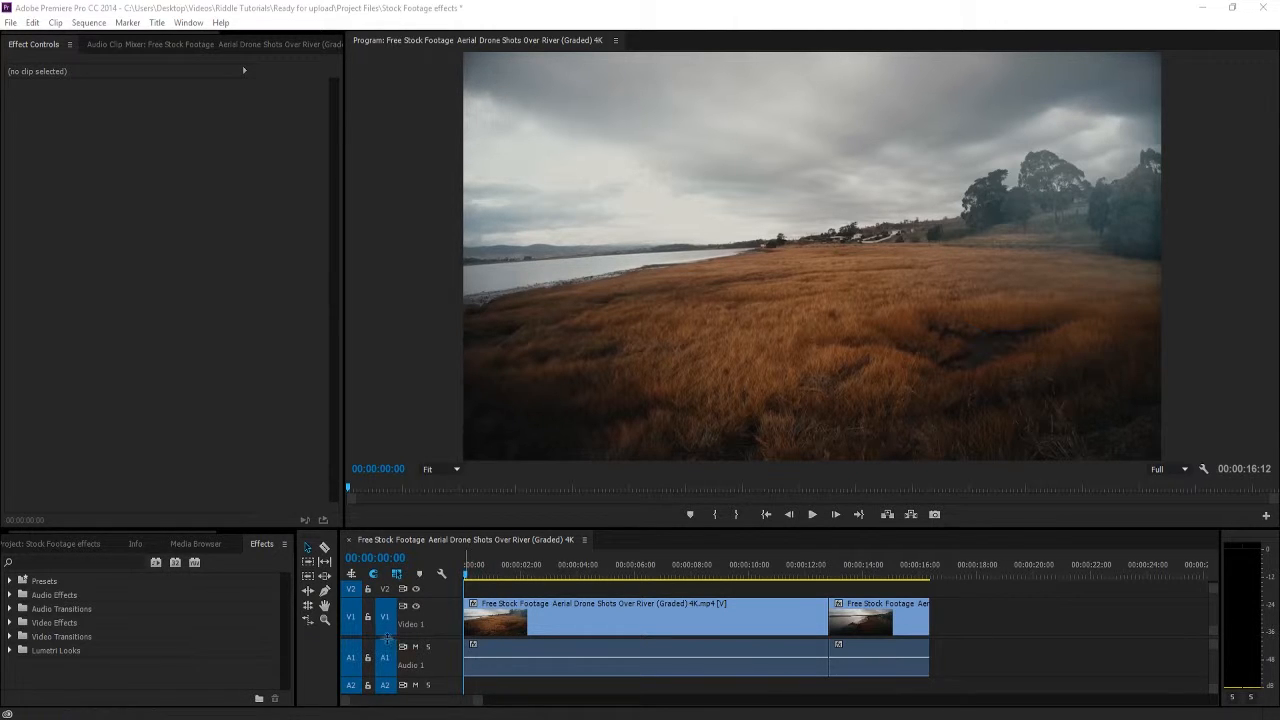
Step: Select the first clip, play its opening seconds, and return the playhead to the start of the sequence
left_click(488, 626)
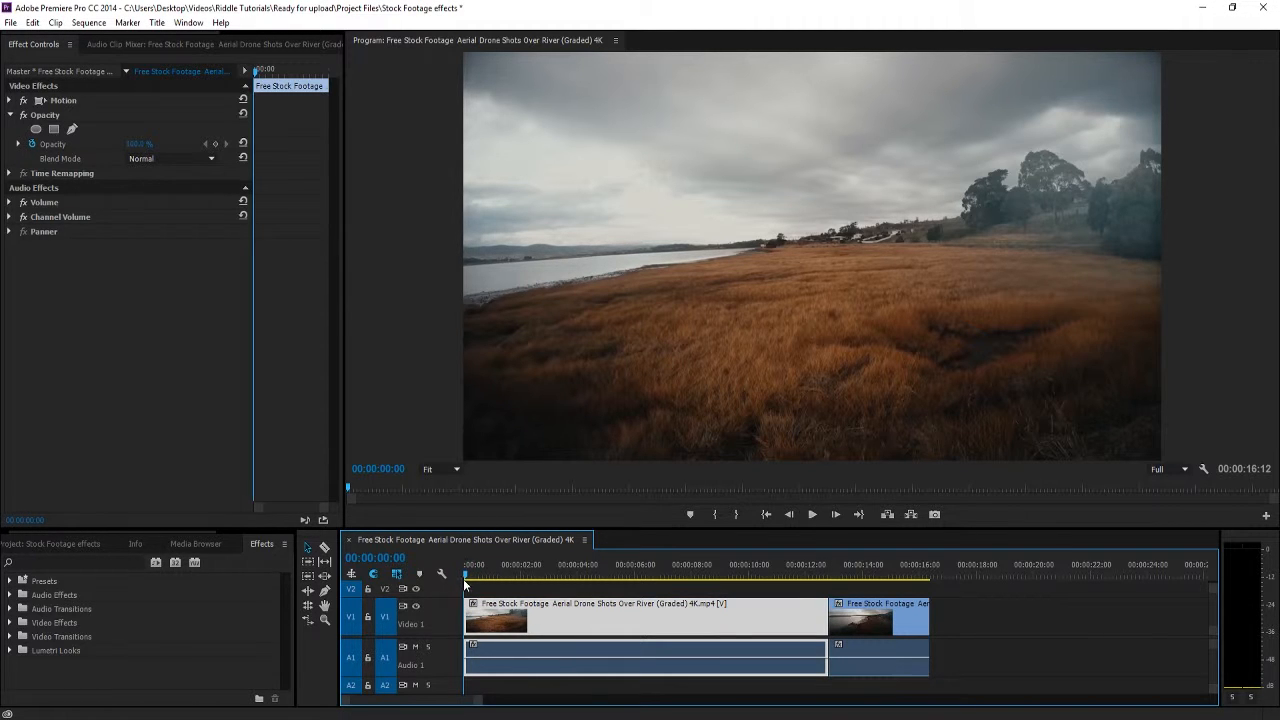
mouse_move(465, 578)
left_mouse_down()
mouse_move(517, 571)
mouse_move(454, 575)
mouse_move(490, 563)
mouse_move(514, 574)
mouse_move(462, 578)
left_mouse_up()
key("space")
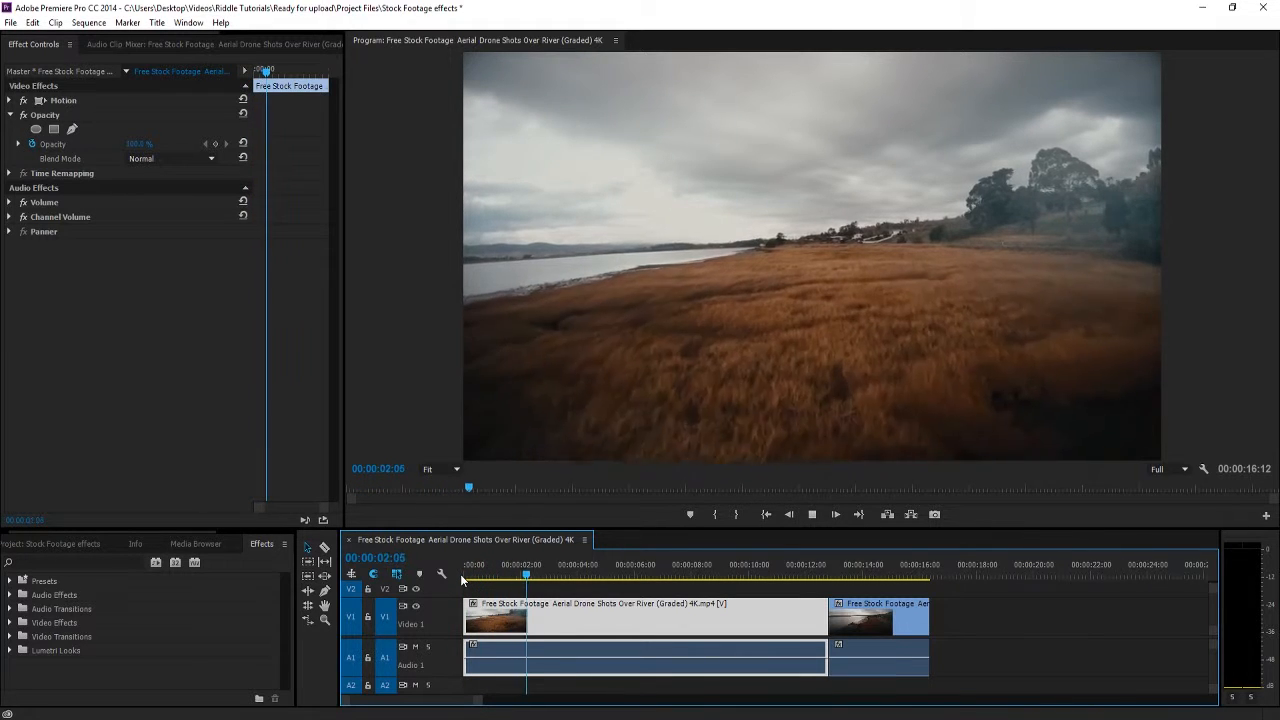
key("space")
mouse_move(472, 575)
left_mouse_down()
mouse_move(449, 578)
mouse_move(491, 565)
left_mouse_up()
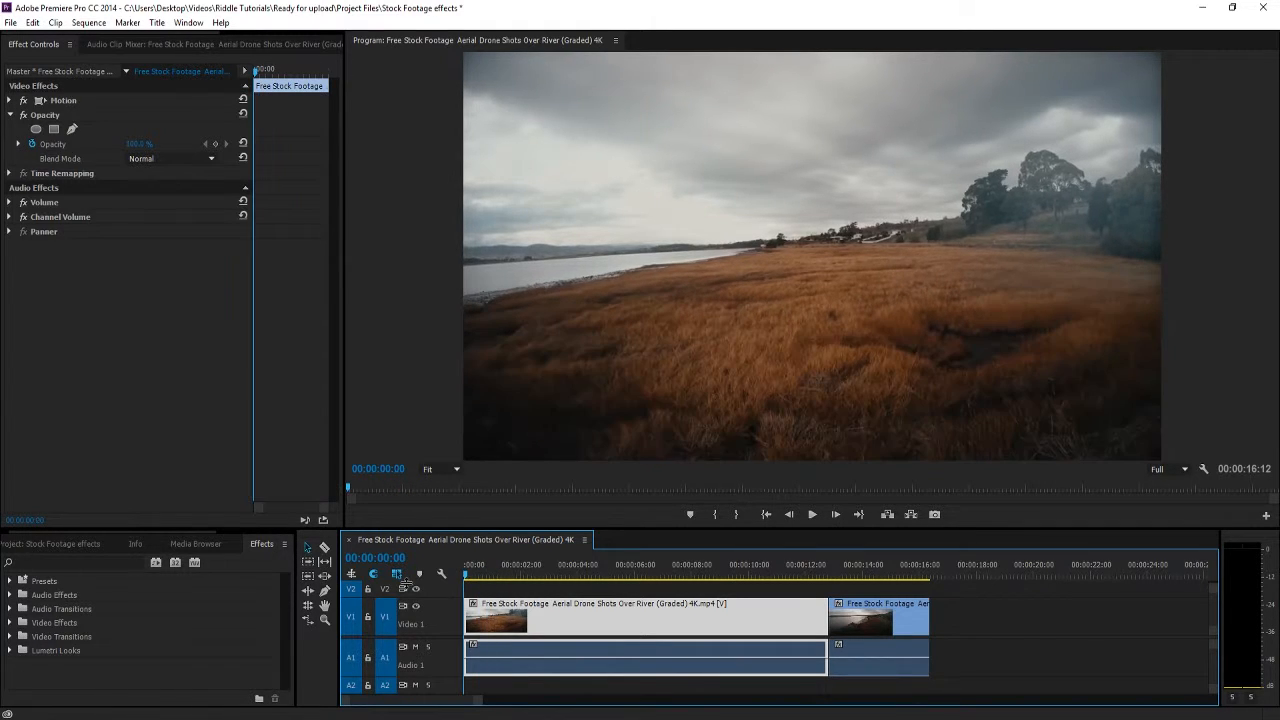
key("Home")
Step: Keyframe the first clip's opacity from 0% at its start to 100% at 00:00:01:28 for a video fade-in
left_click(10, 115)
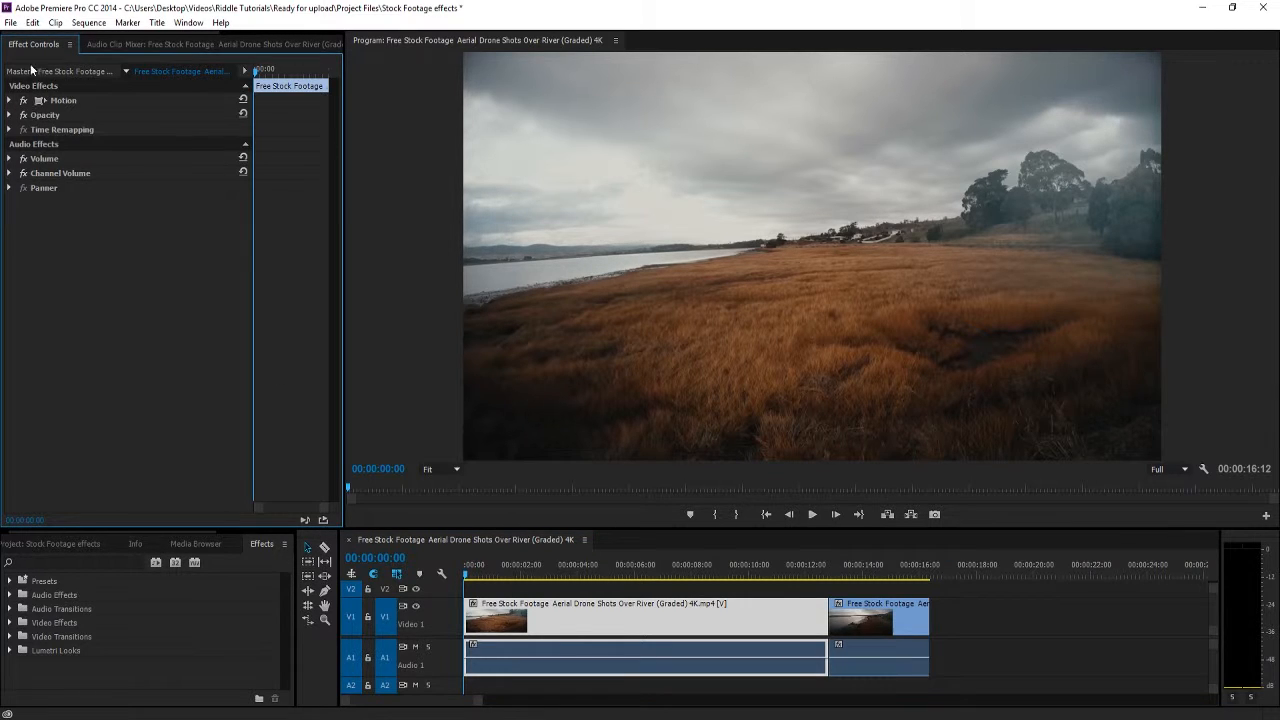
left_click(10, 116)
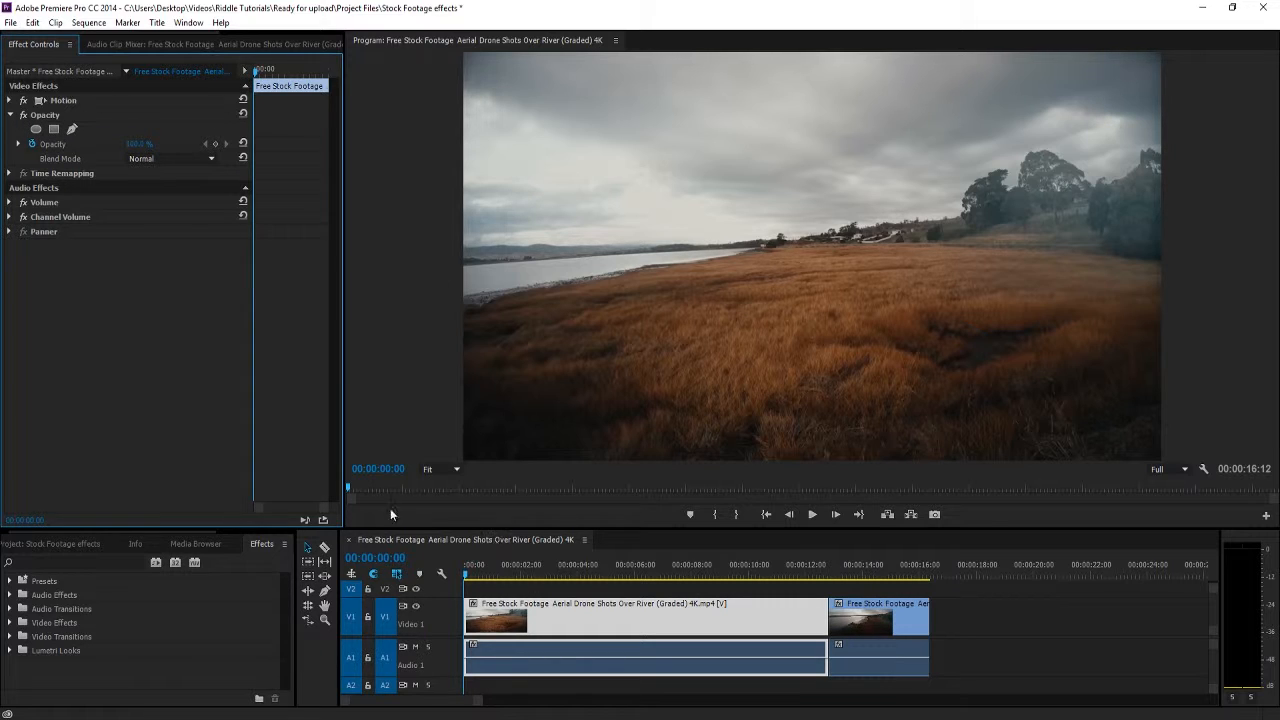
left_click(217, 147)
mouse_move(140, 144)
left_mouse_down()
mouse_move(120, 144)
mouse_move(143, 144)
left_mouse_up()
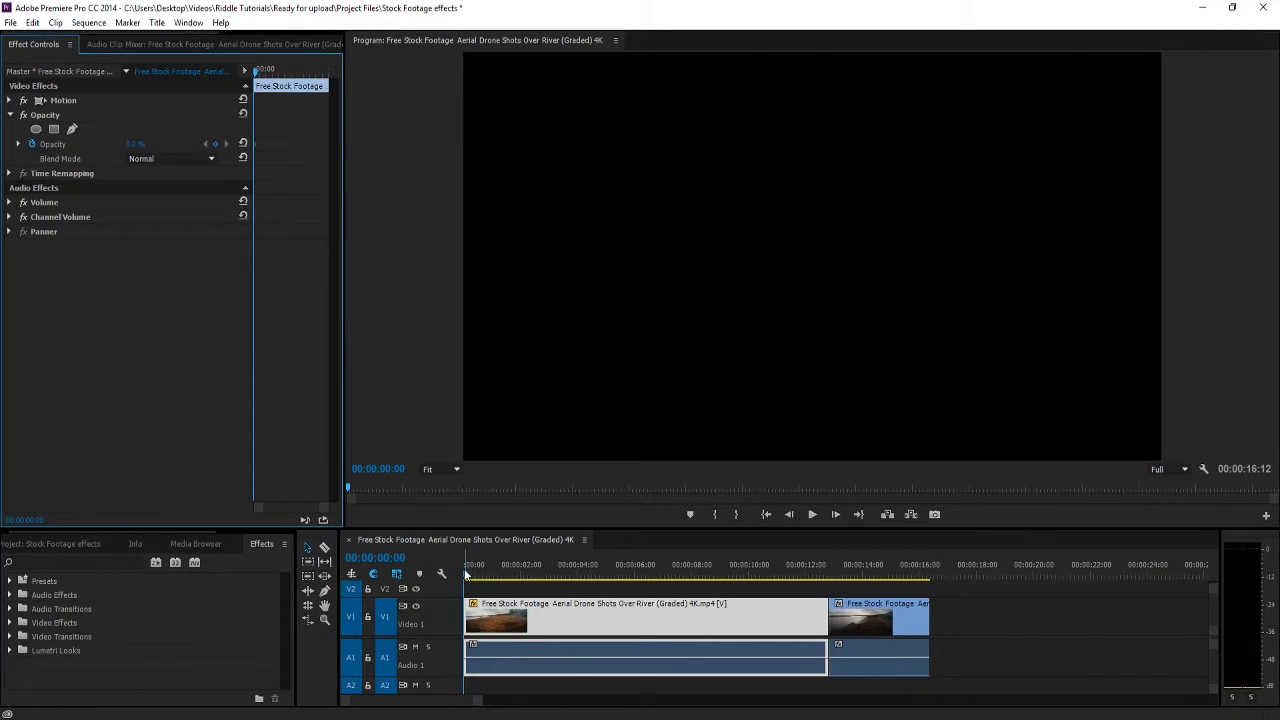
left_click_drag(468, 572, 520, 543)
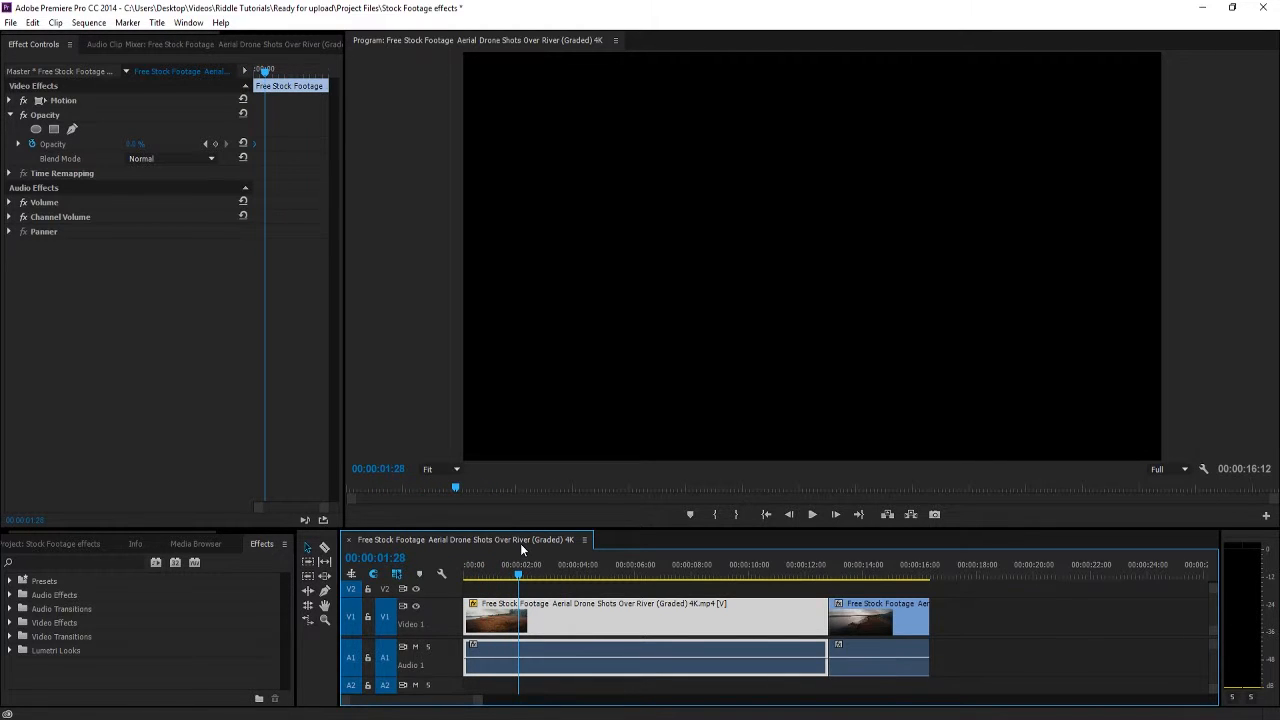
left_click_drag(133, 140, 139, 145)
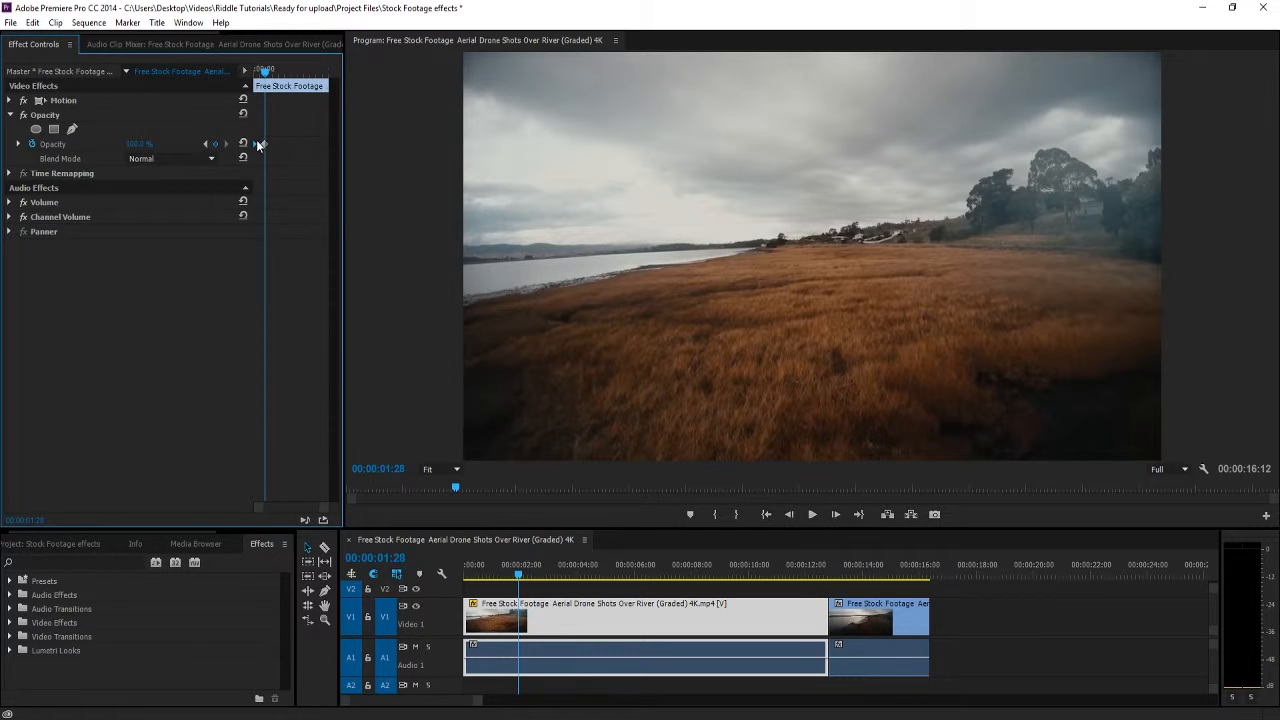
Step: Play back the first clip from its start to check the opacity fade-in
left_click_drag(265, 72, 228, 77)
left_click(812, 514)
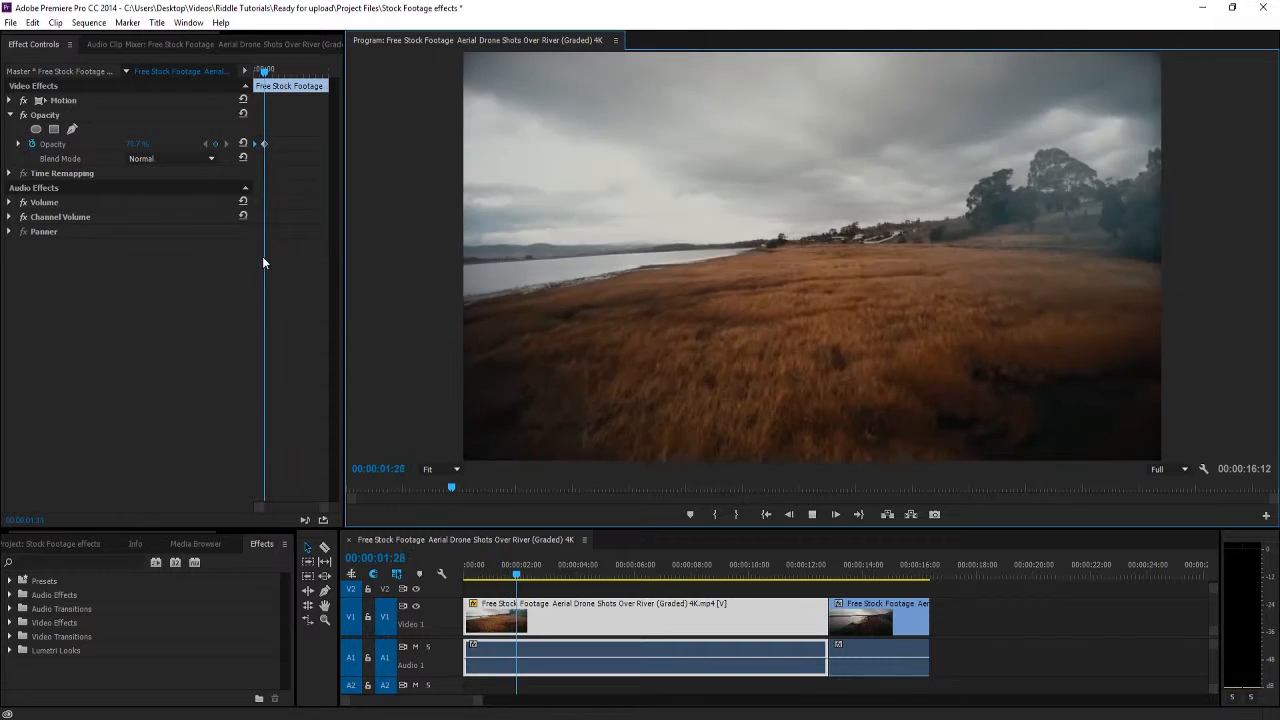
left_click(812, 514)
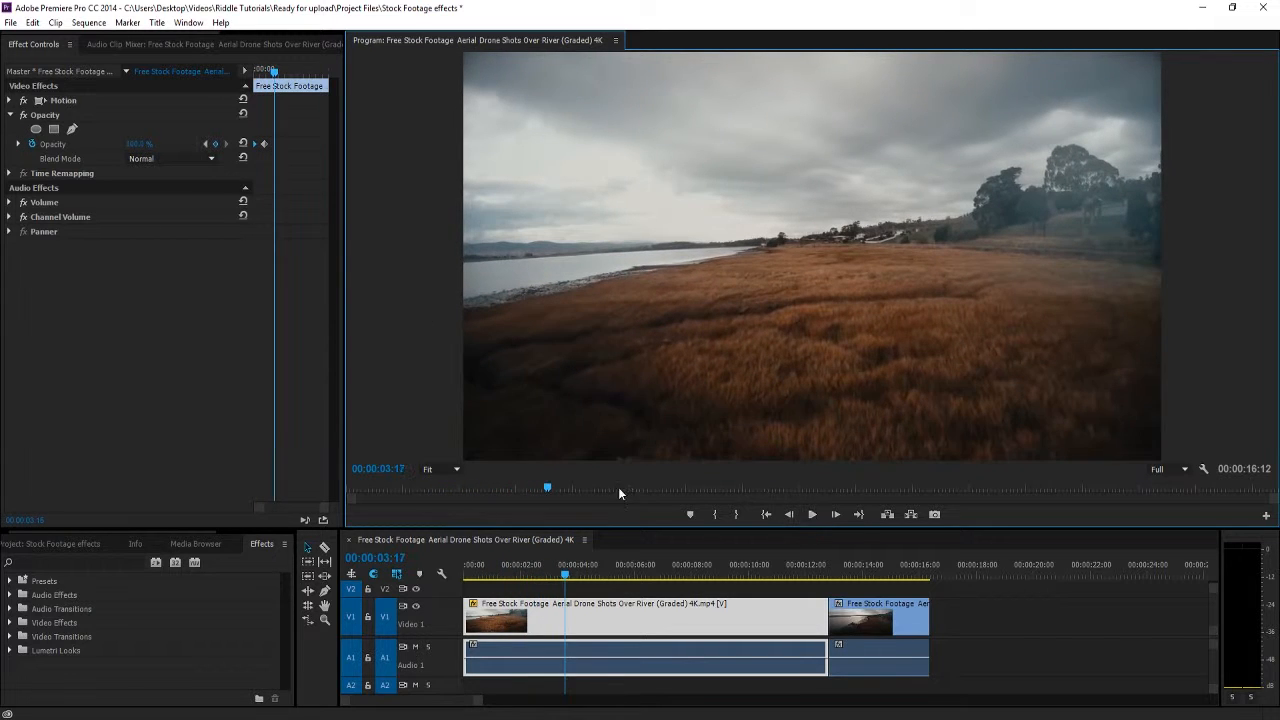
Step: Keyframe the second clip's opacity at 0% at its end, 00:00:16:12, and at 100% at 00:00:15:16 for a fade-out
left_click(565, 572)
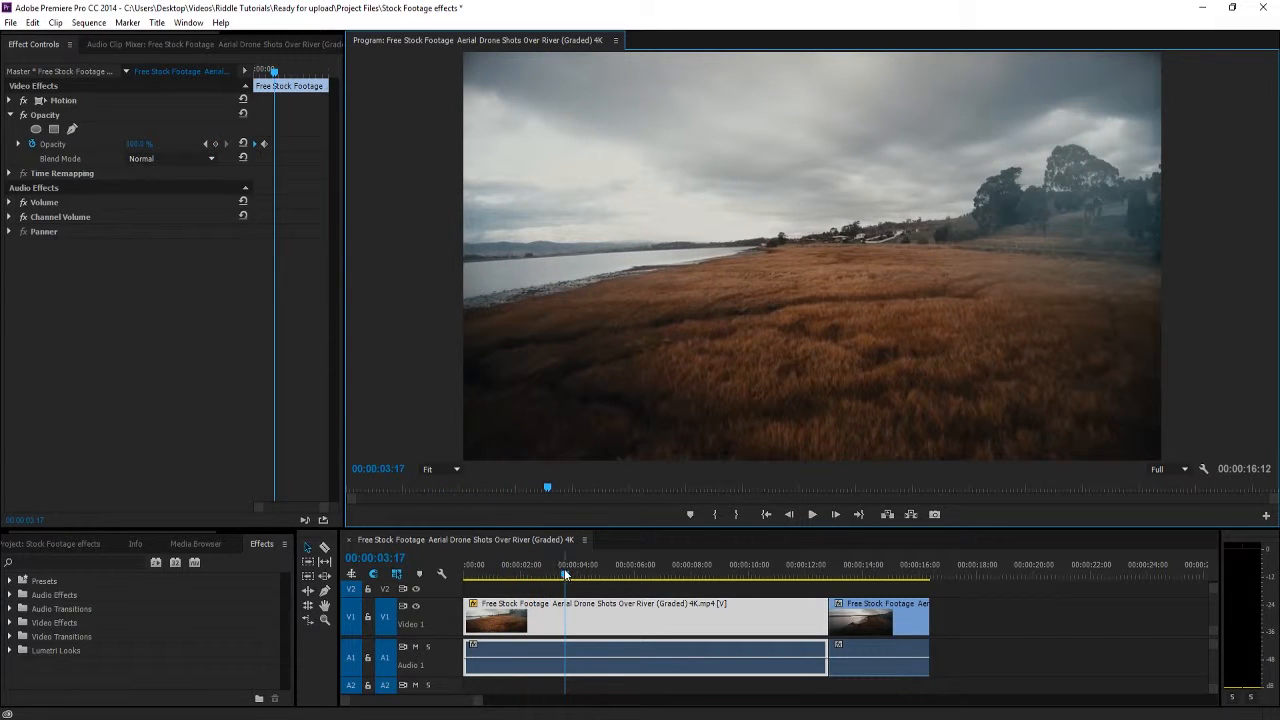
left_click(880, 626)
left_click(909, 572)
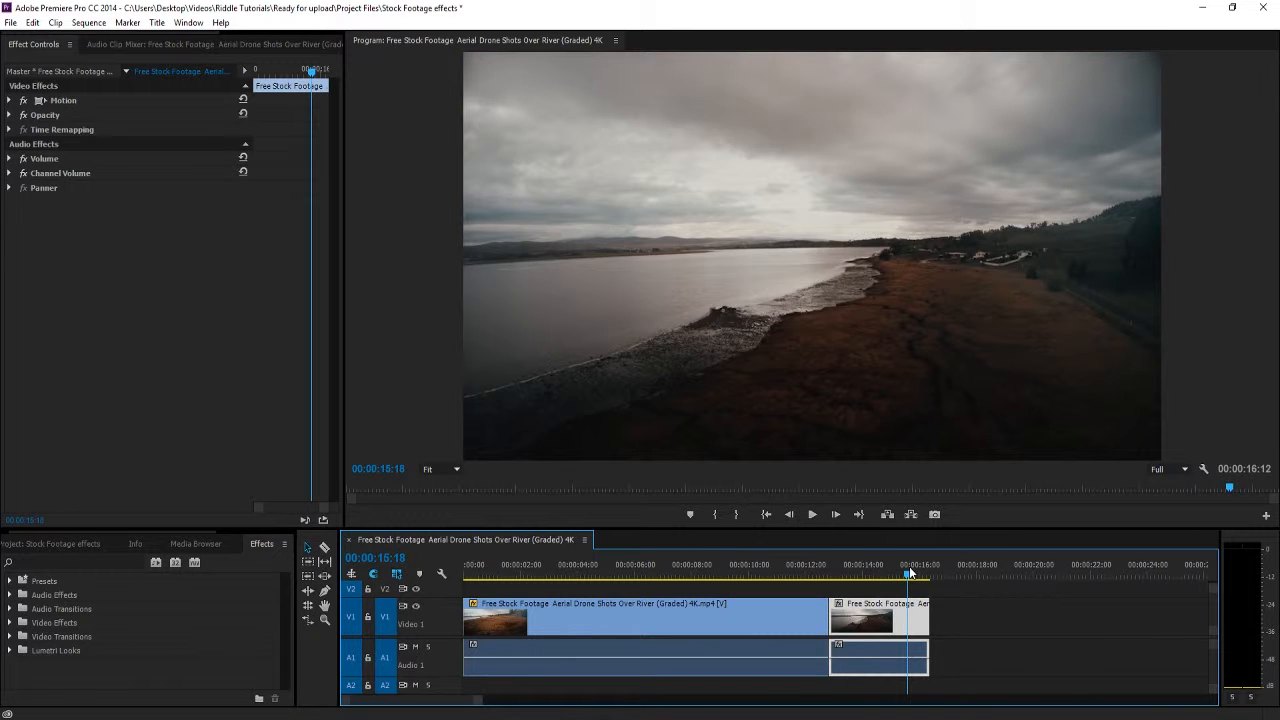
left_click(10, 115)
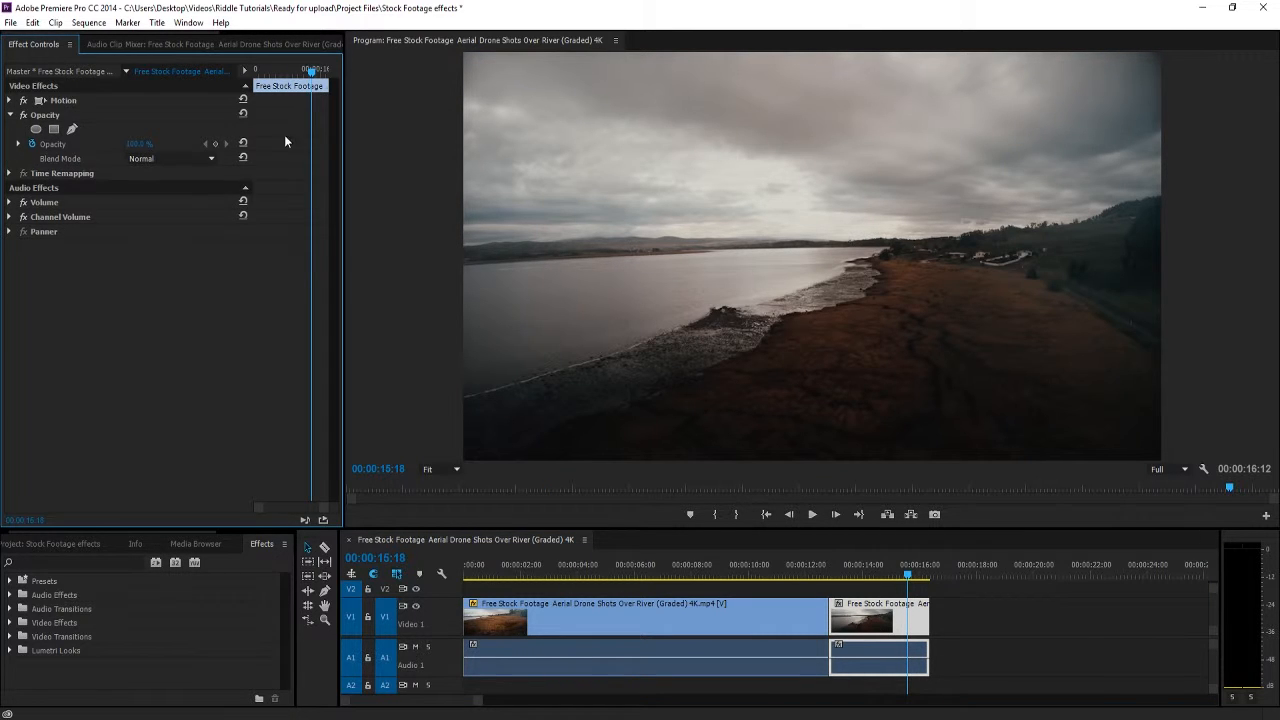
left_click_drag(312, 72, 344, 79)
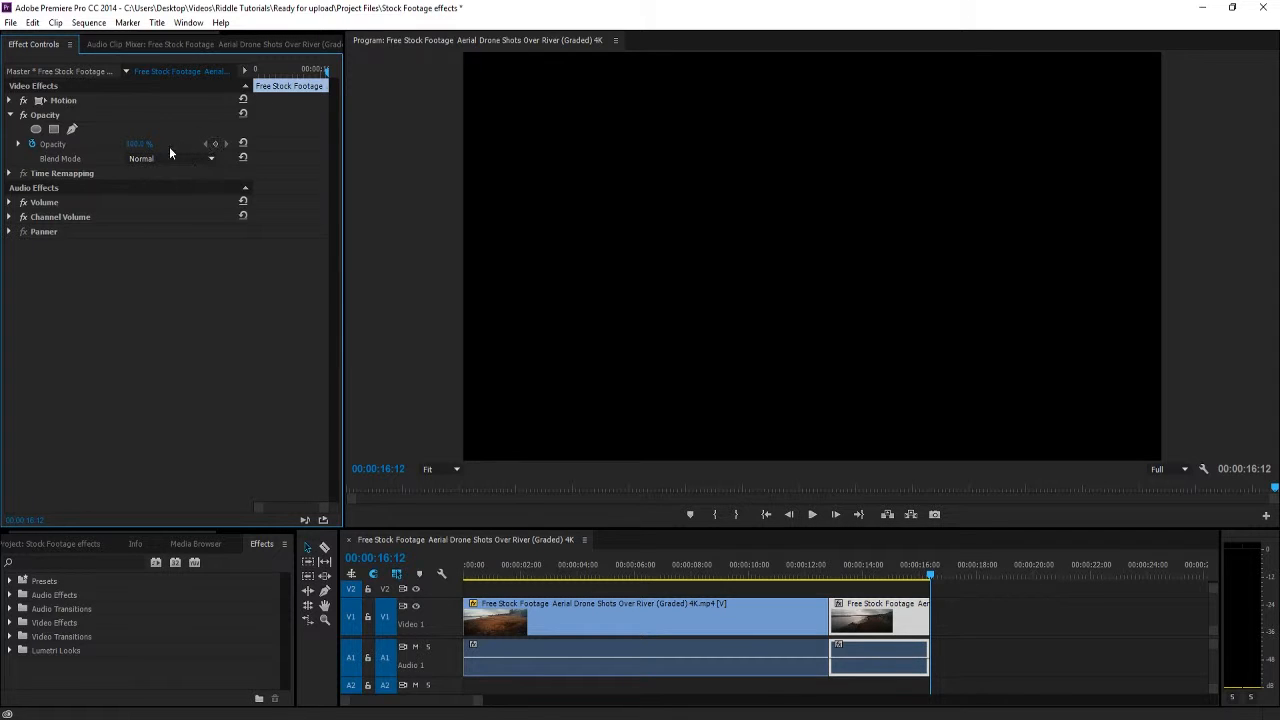
left_click_drag(138, 144, 97, 144)
left_click_drag(327, 74, 312, 85)
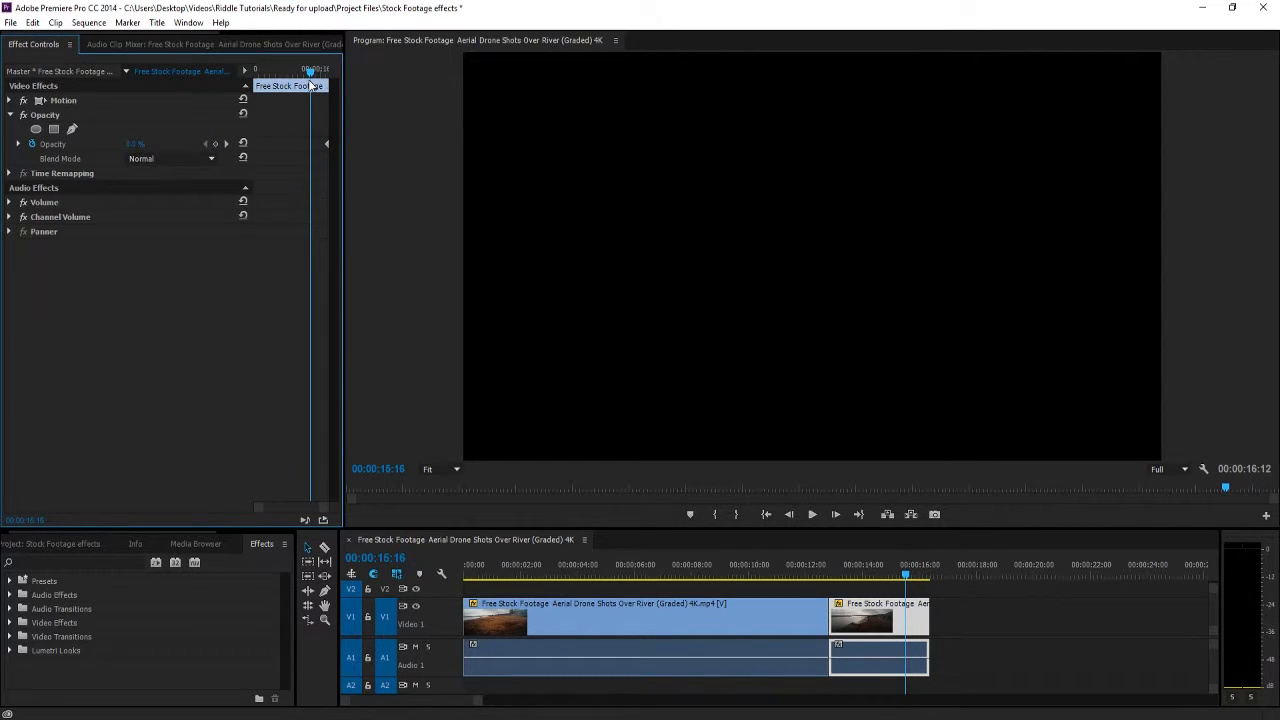
left_click_drag(135, 144, 235, 144)
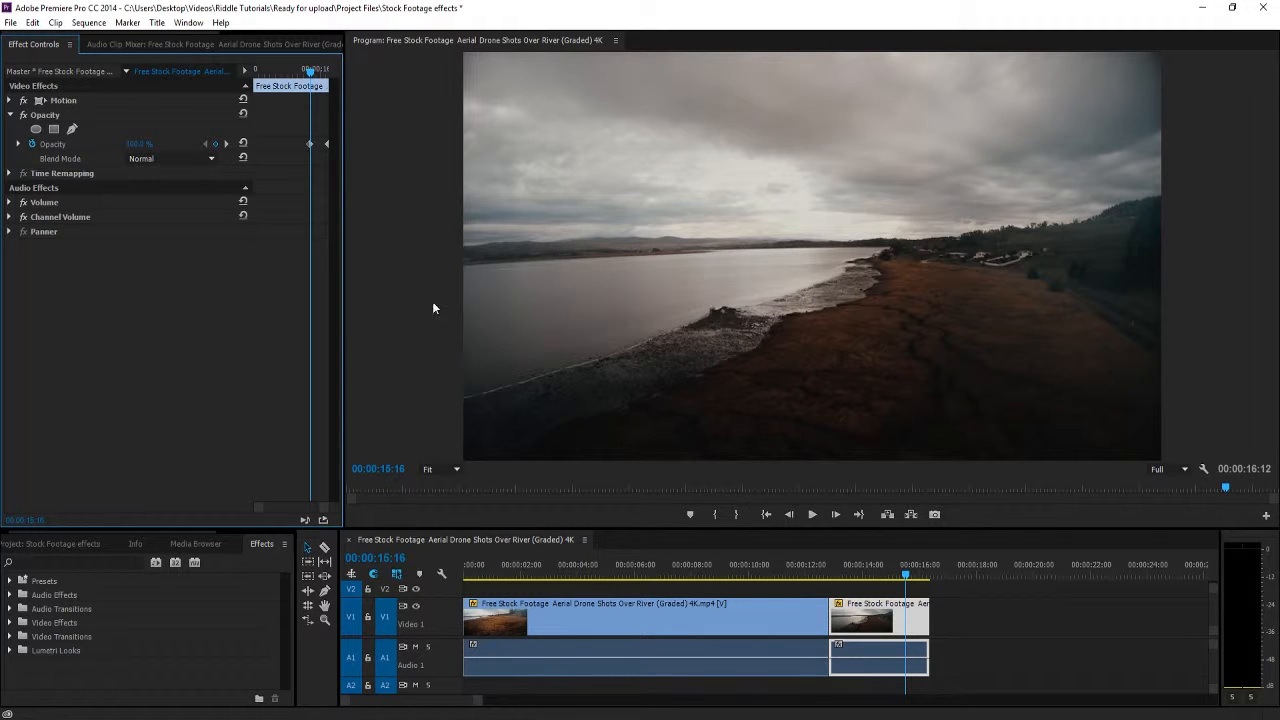
Step: Play back the fade-out at the end of the sequence and the opening of the first clip, leaving that clip selected
left_click(805, 566)
key("space")
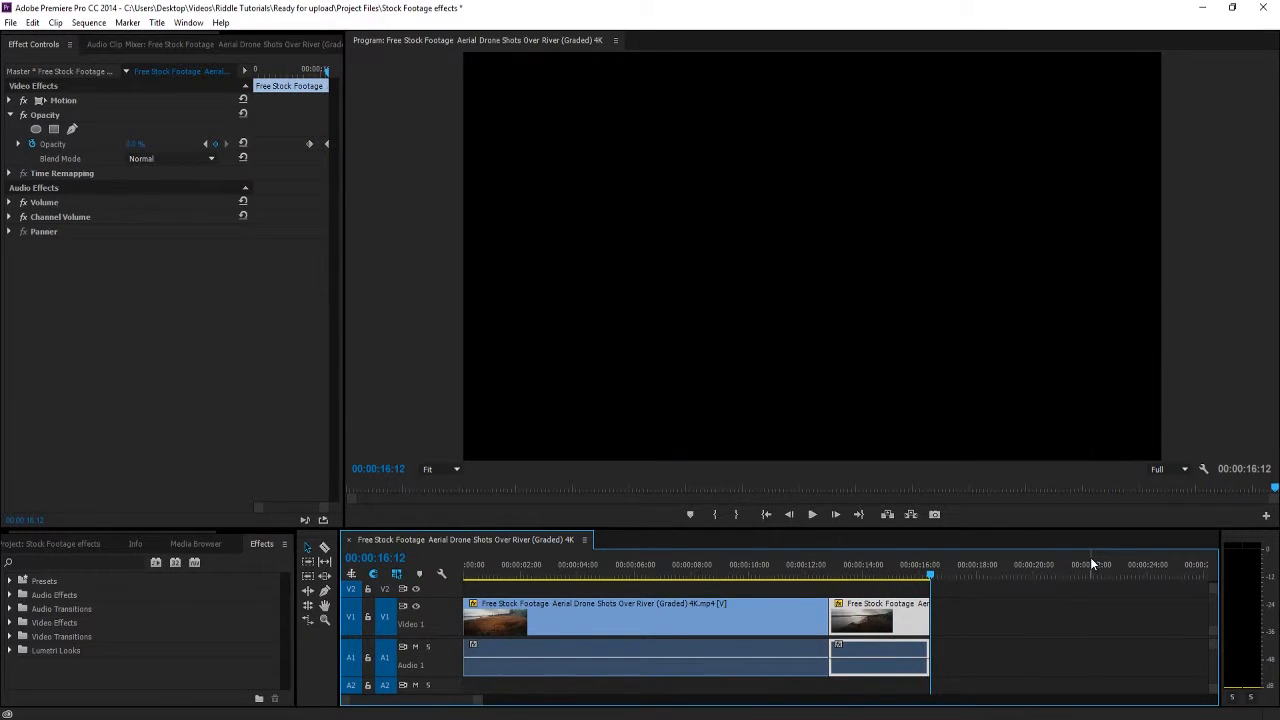
left_click(628, 656)
key("space")
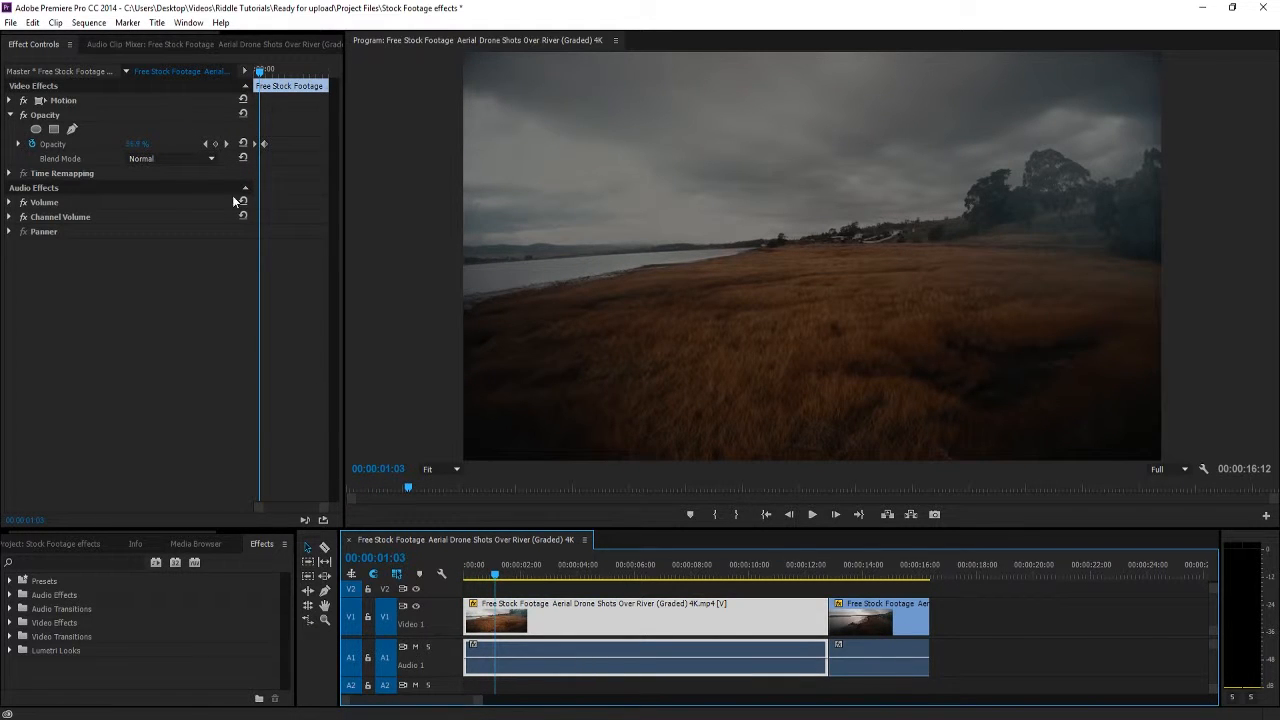
Step: Add a volume keyframe at the very start of the first clip with the level lowered to -287.5 dB
left_click(9, 205)
left_click(9, 204)
left_click(9, 204)
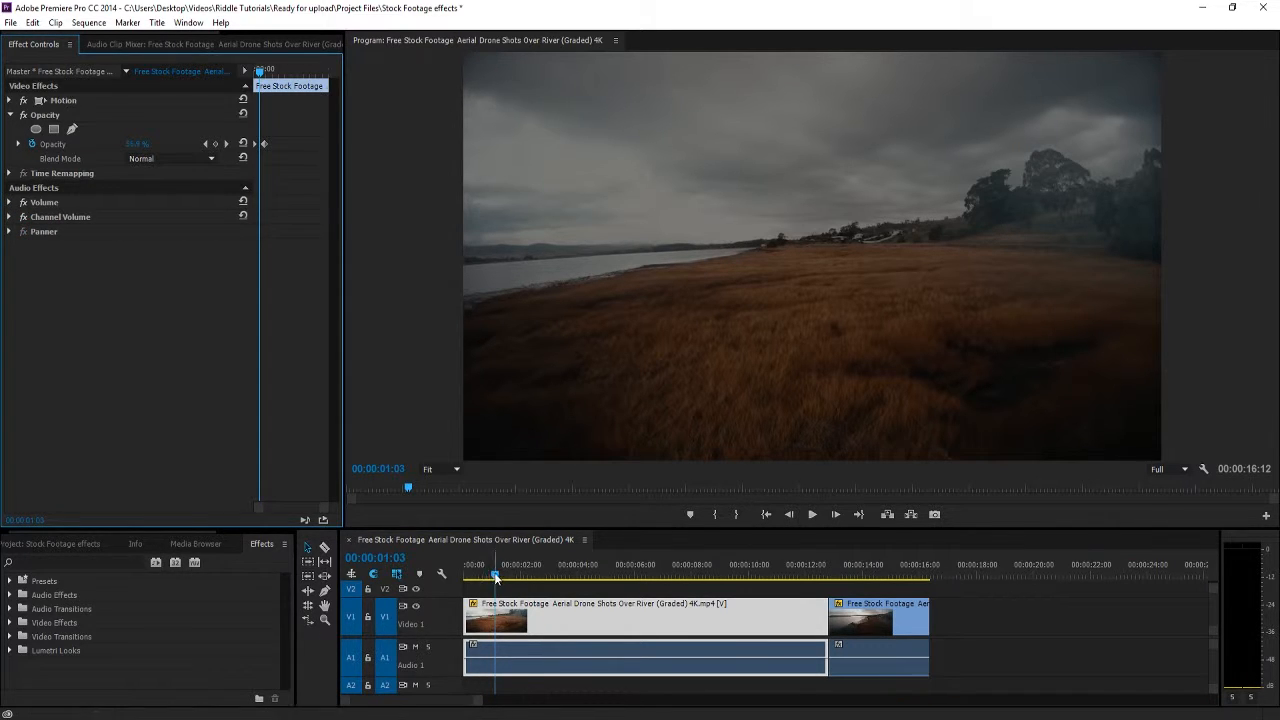
left_click_drag(495, 575, 433, 577)
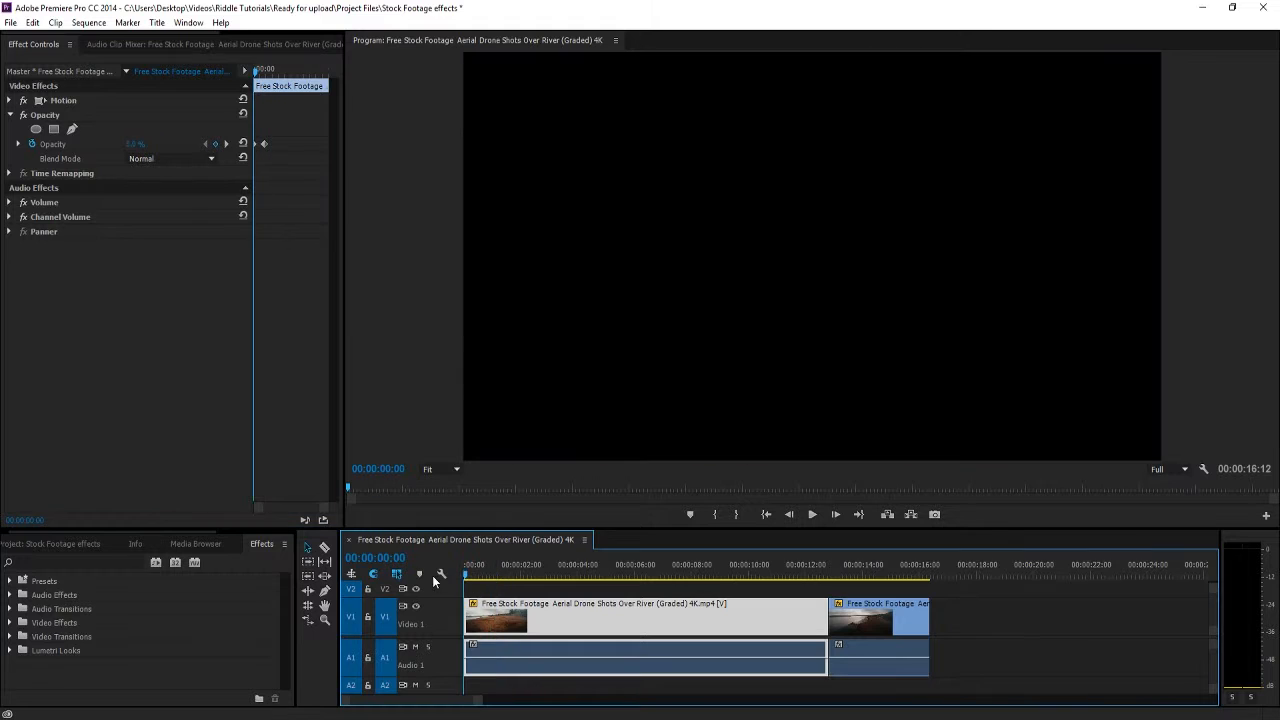
left_click(8, 205)
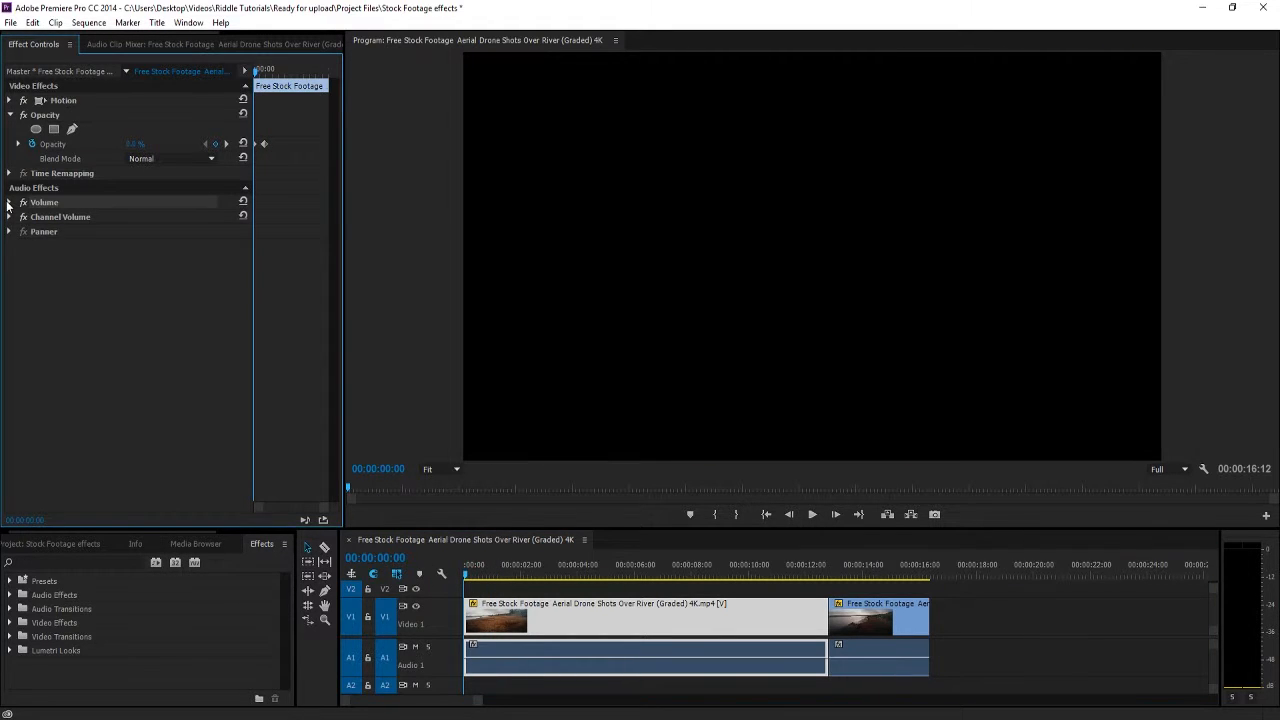
left_click(9, 203)
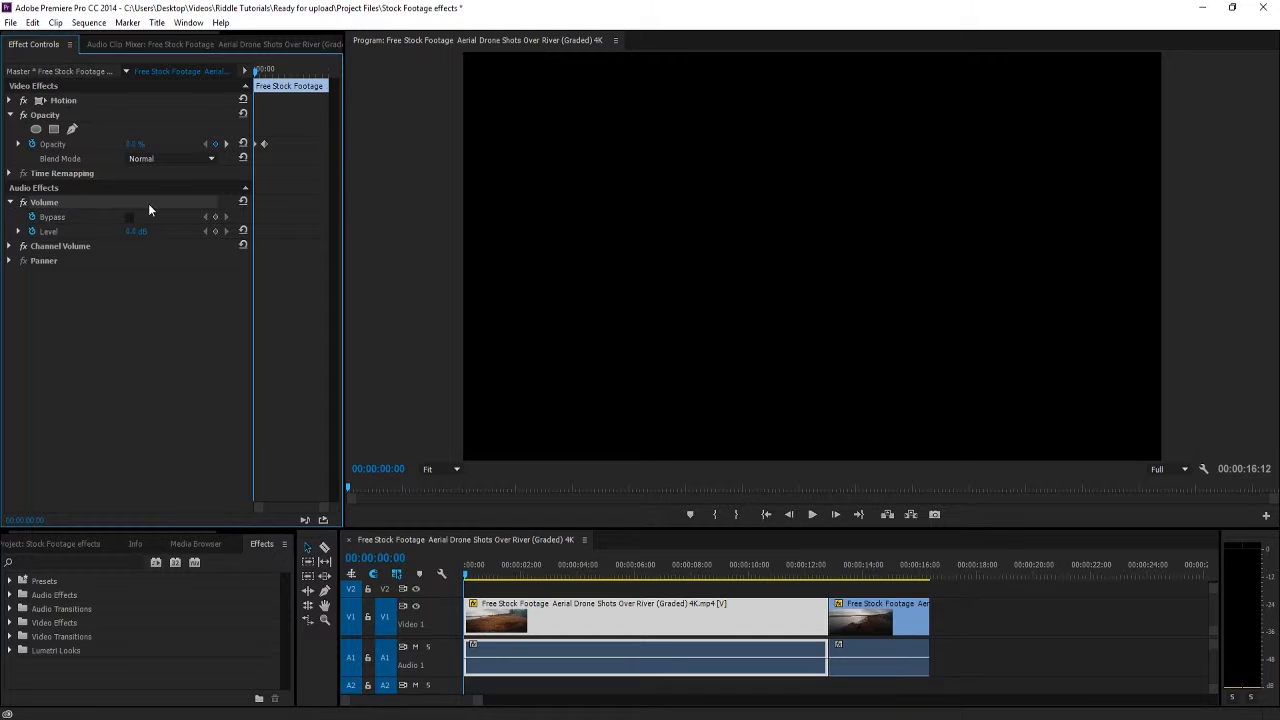
left_click_drag(131, 235, 146, 235)
left_click_drag(141, 232, 100, 232)
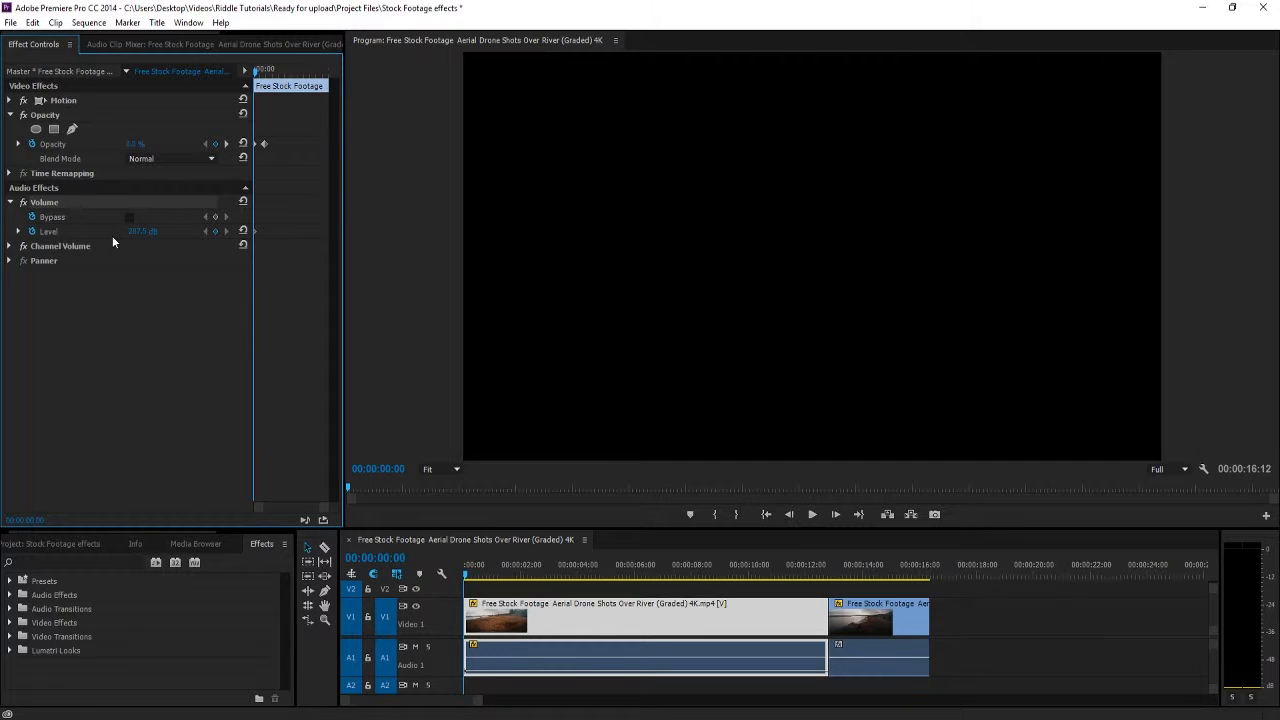
Step: Keyframe the first clip's volume level at 0 dB at 00:00:01:25 to complete its audio fade-in
left_click(258, 72)
left_click_drag(258, 72, 266, 70)
left_click_drag(136, 232, 195, 232)
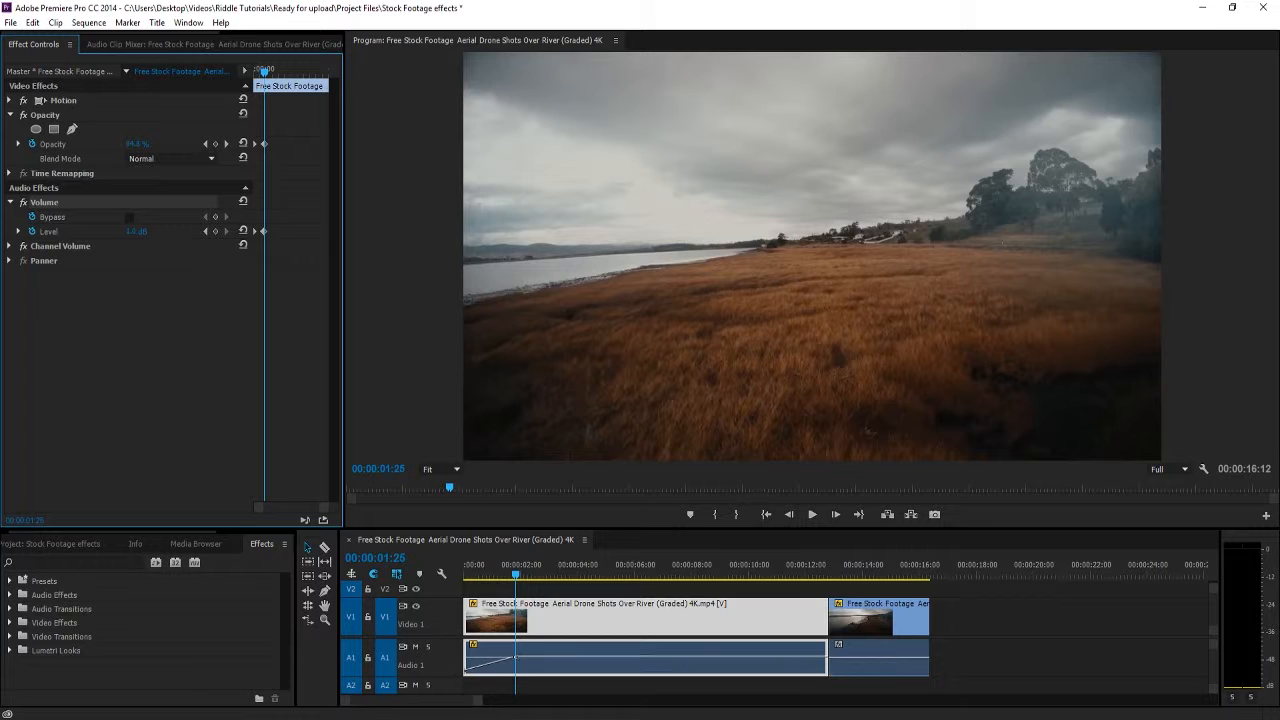
left_click(143, 229)
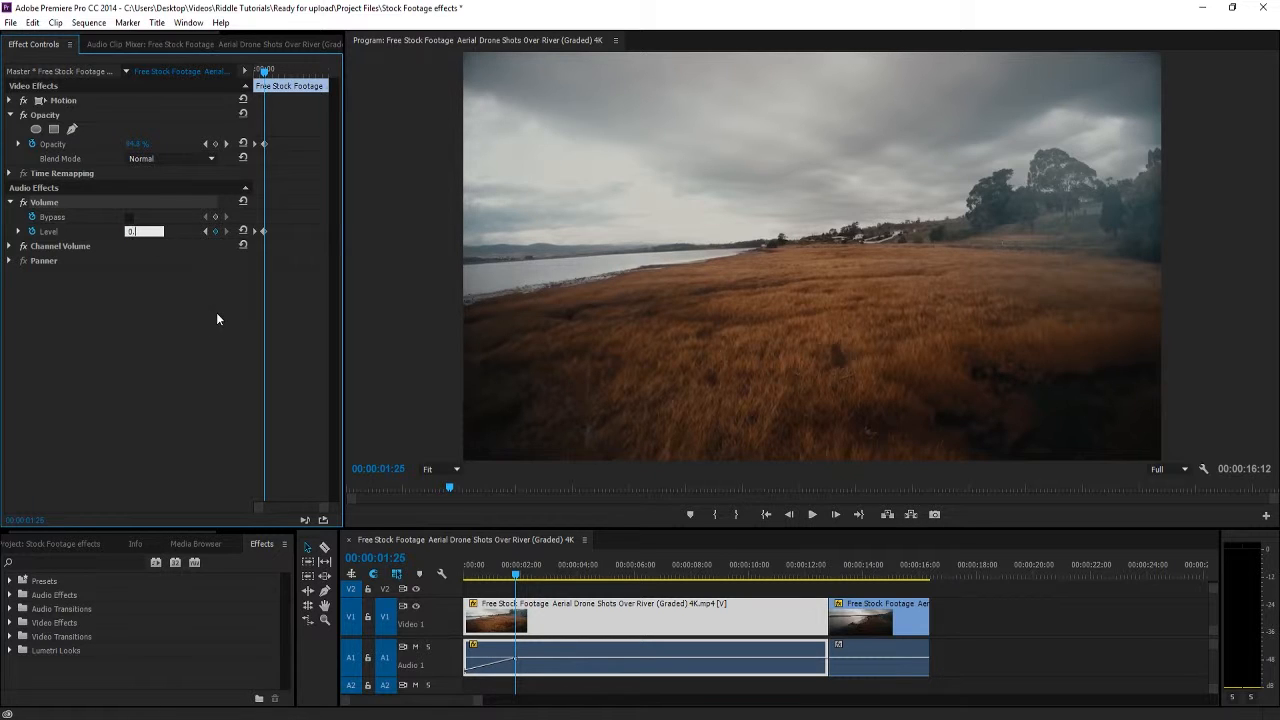
type("0.")
key("Return")
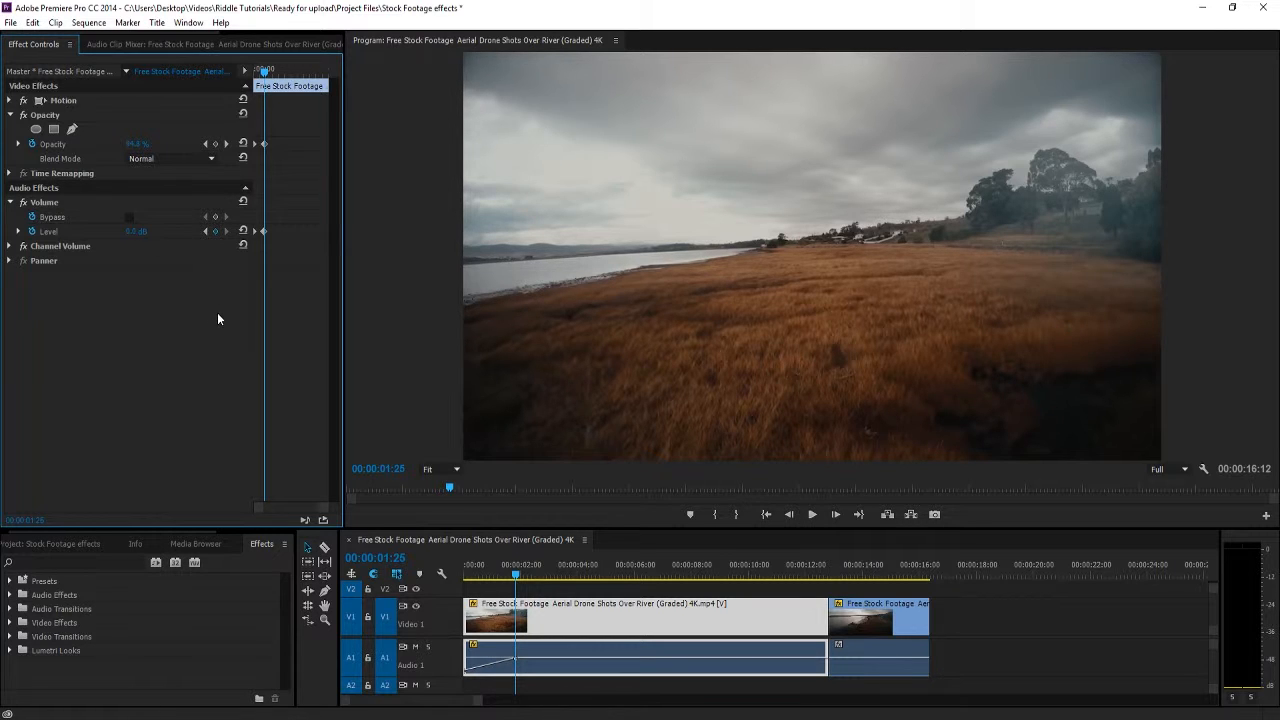
Step: Play the sequence from the beginning to check the combined audio and video fade-in
left_click(467, 678)
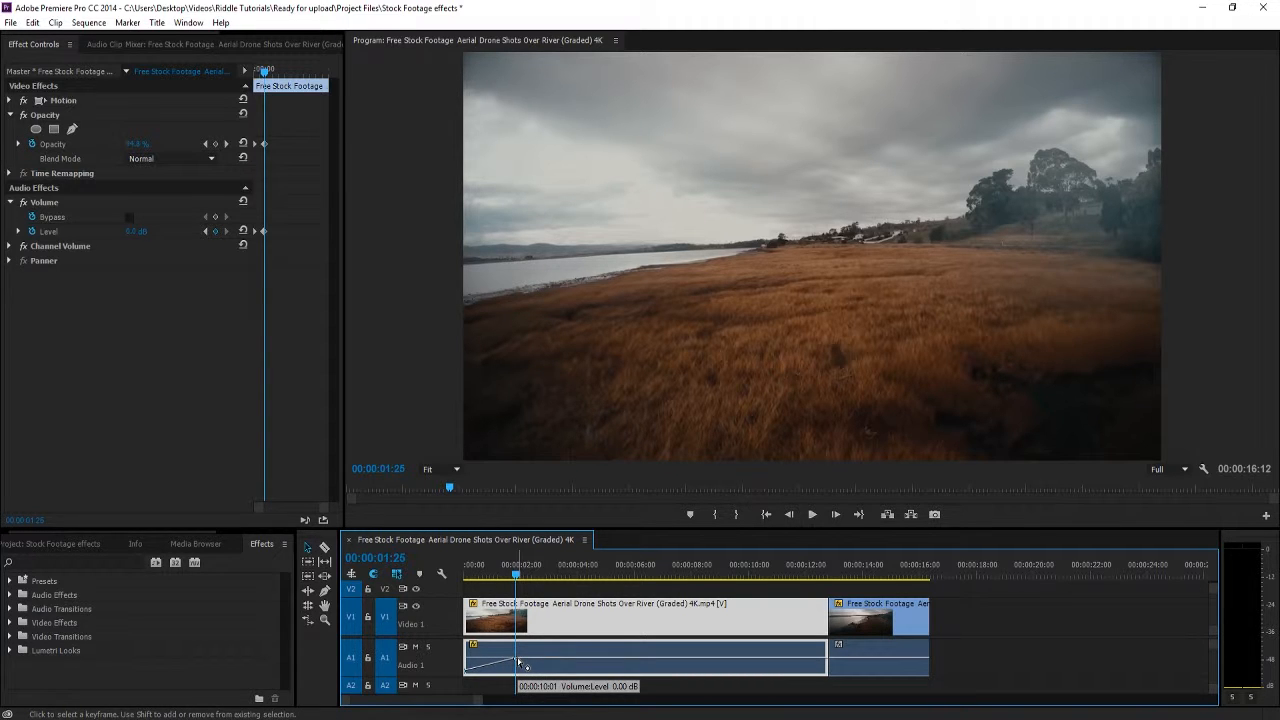
key("Home")
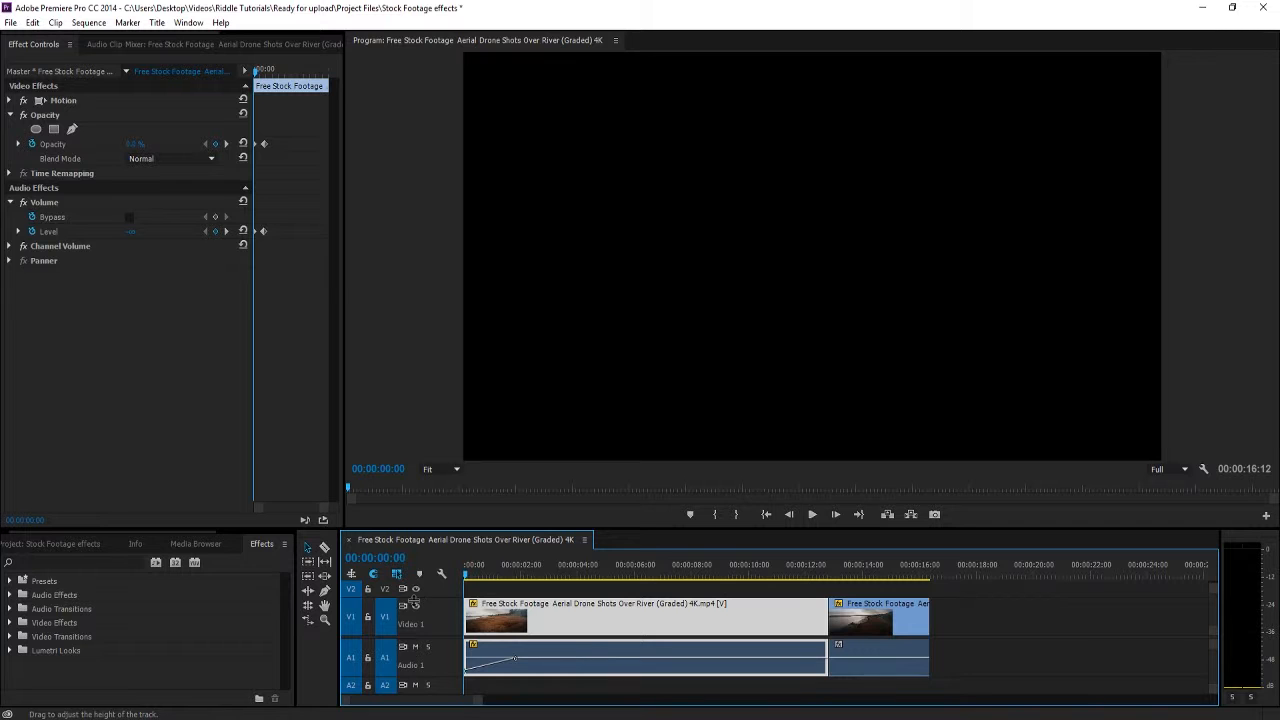
key("space")
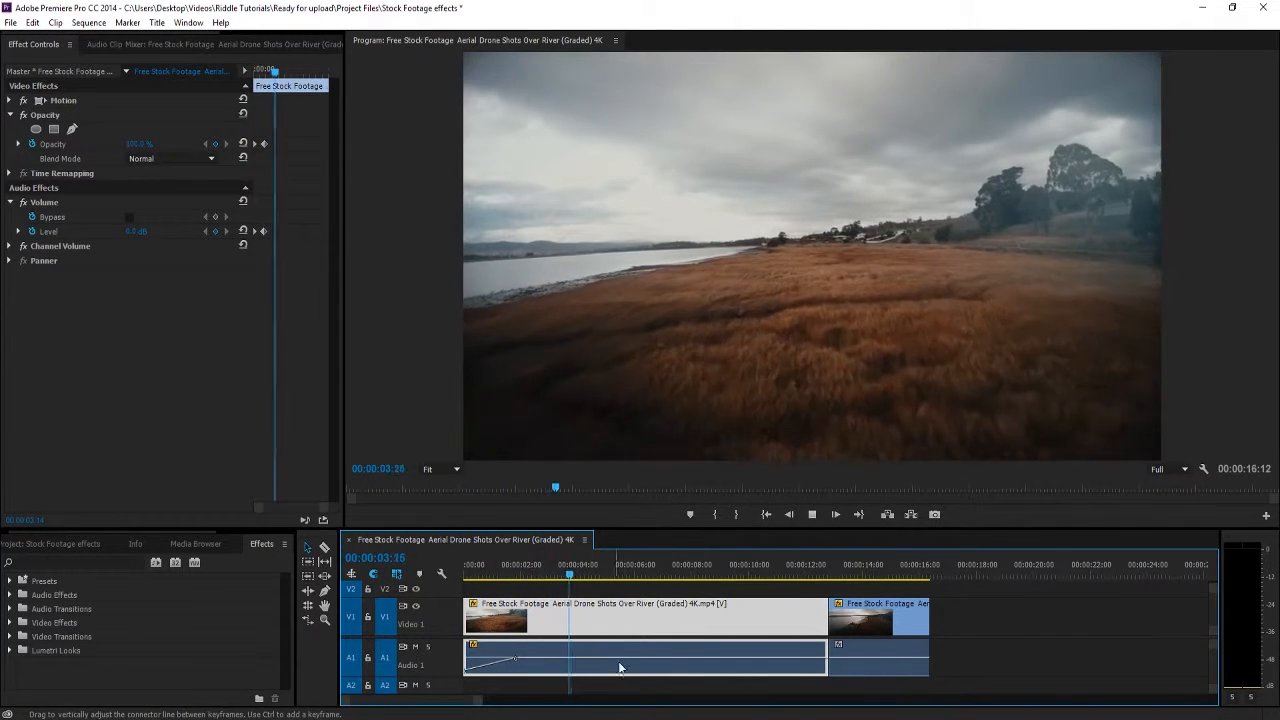
Step: Add a volume keyframe at the second clip's end, 00:00:16:12, with the level lowered to -287.5 dB
left_click(912, 577)
left_click(920, 620)
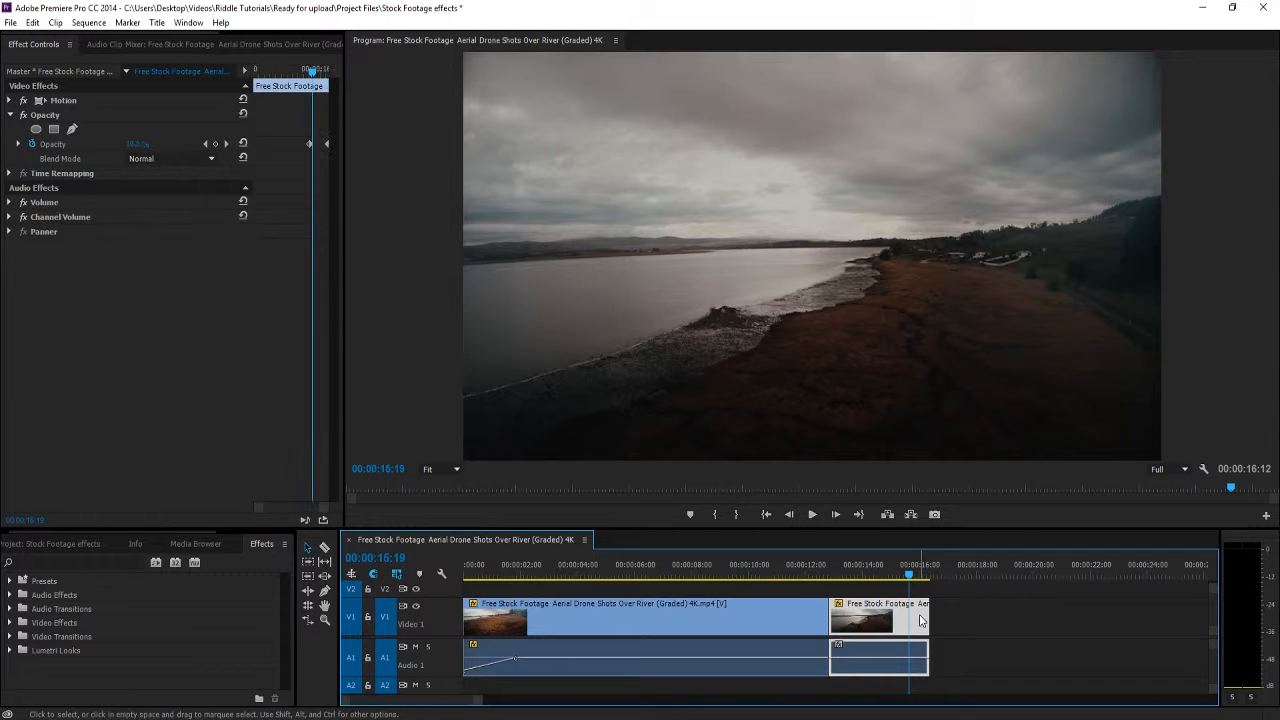
left_click(8, 203)
left_click_drag(314, 76, 336, 80)
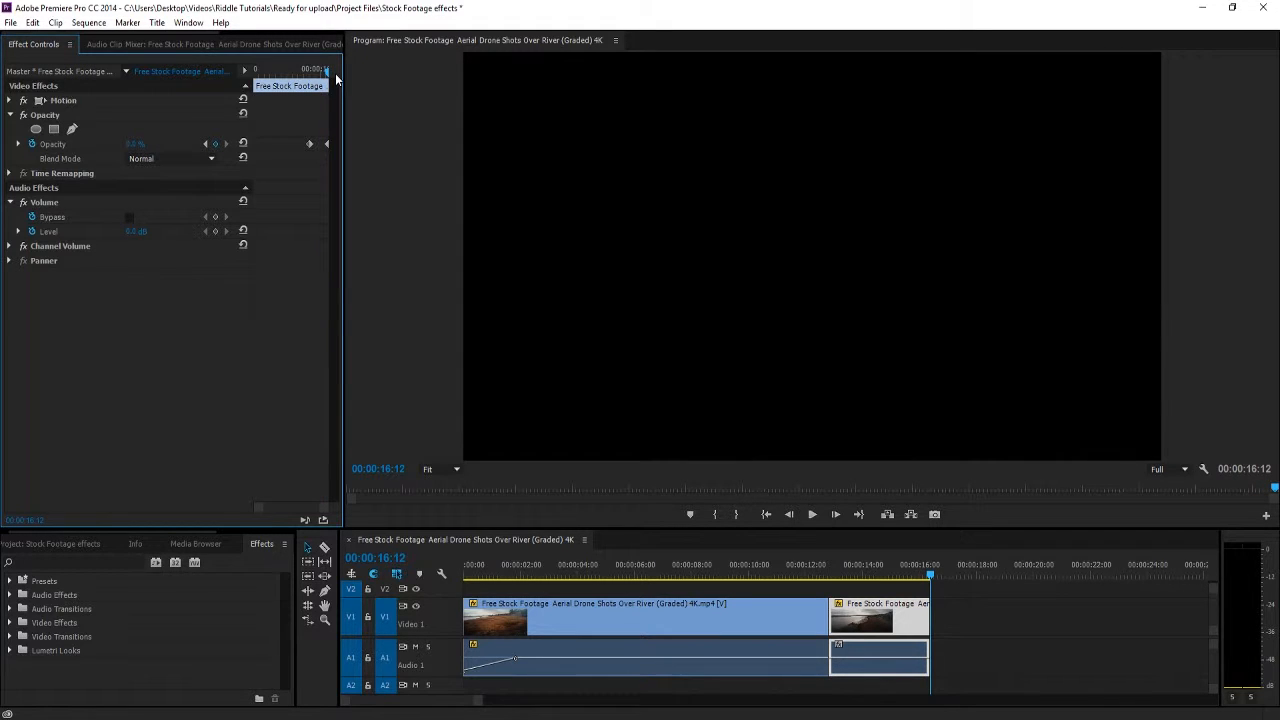
left_click_drag(137, 231, 50, 231)
Step: Keyframe the second clip's volume level at 0 dB at 00:00:15:15 to complete its audio fade-out
left_click_drag(325, 75, 309, 73)
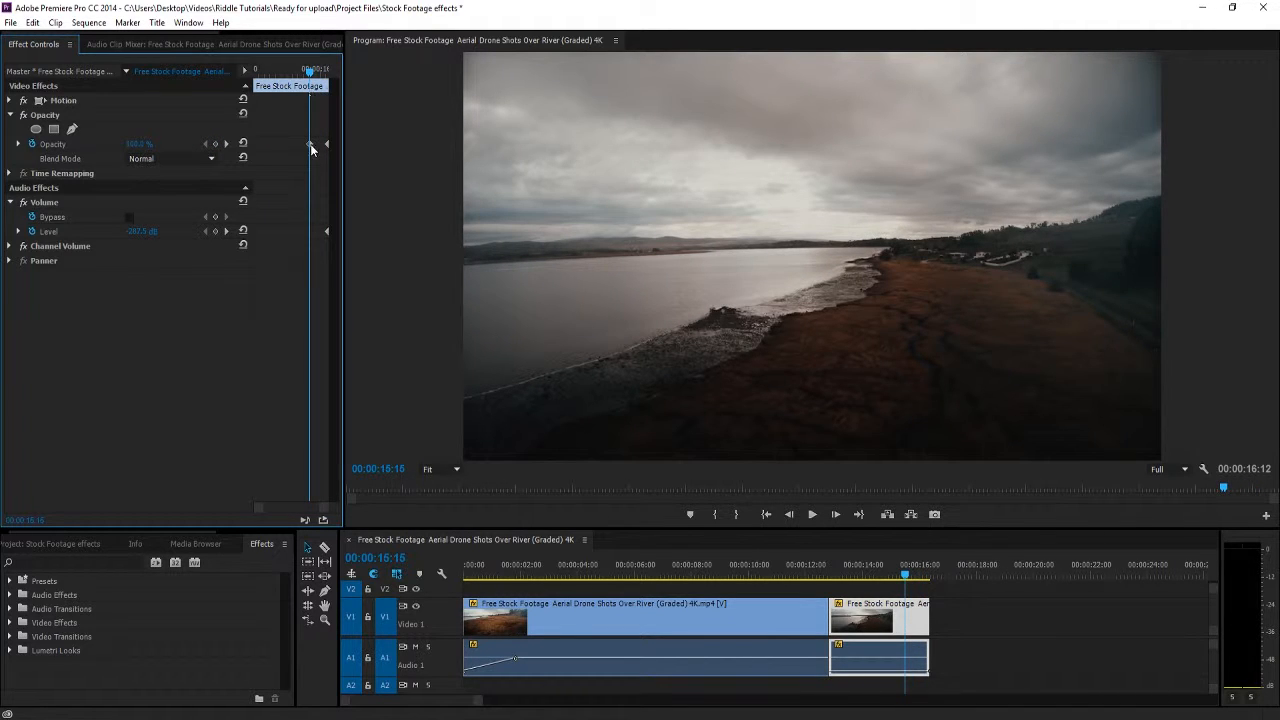
left_click(135, 231)
type("0")
key("Return")
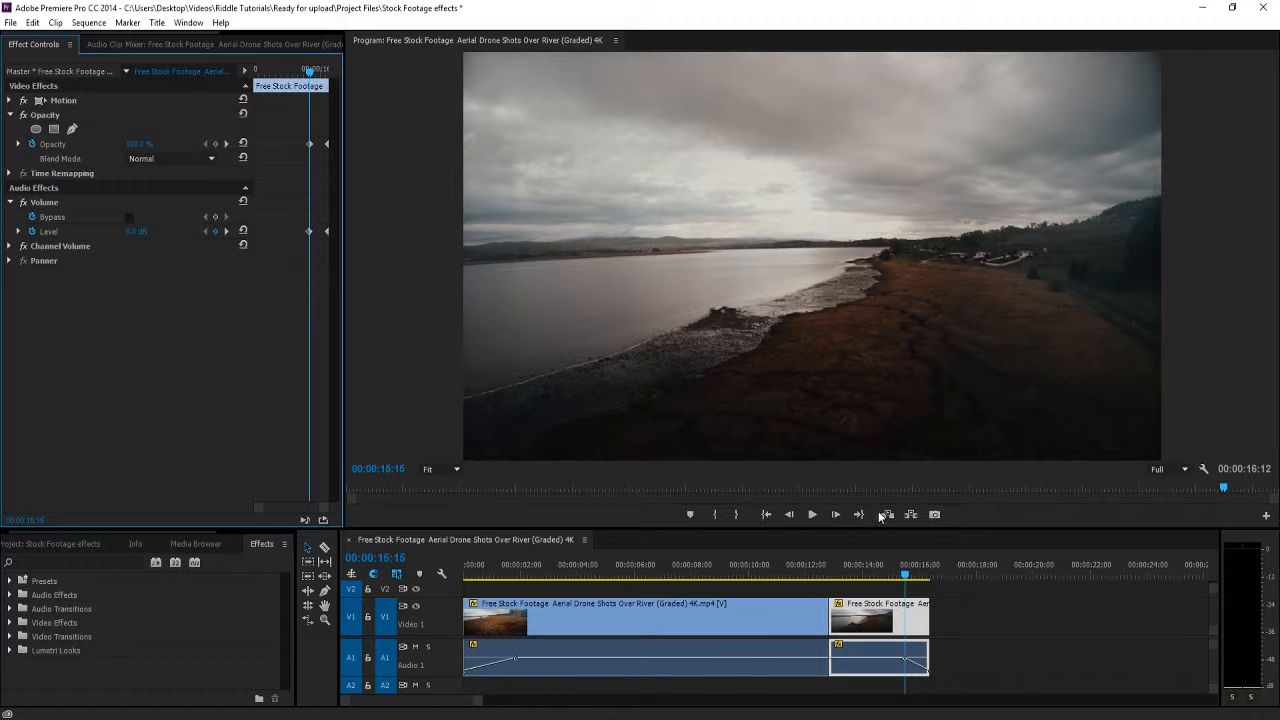
Step: Play back the sequence briefly to check the finished audio and video fades
left_click(847, 578)
key("space")
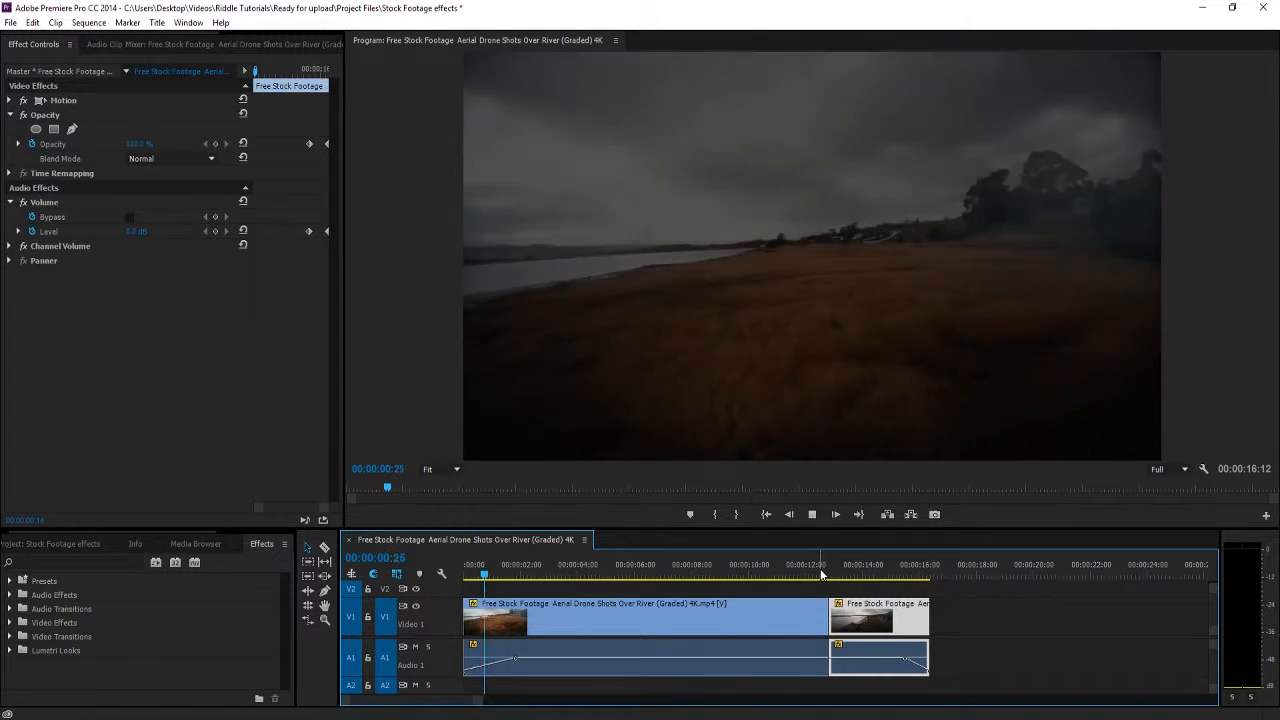
key("space")
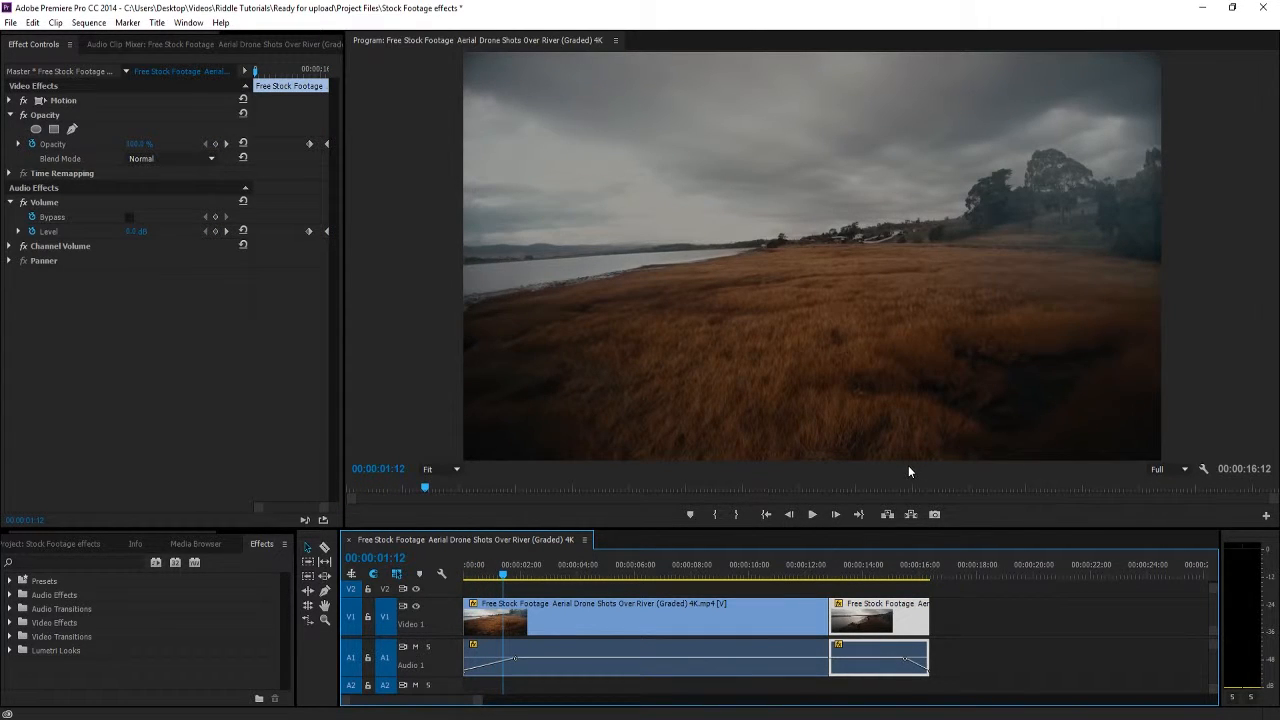